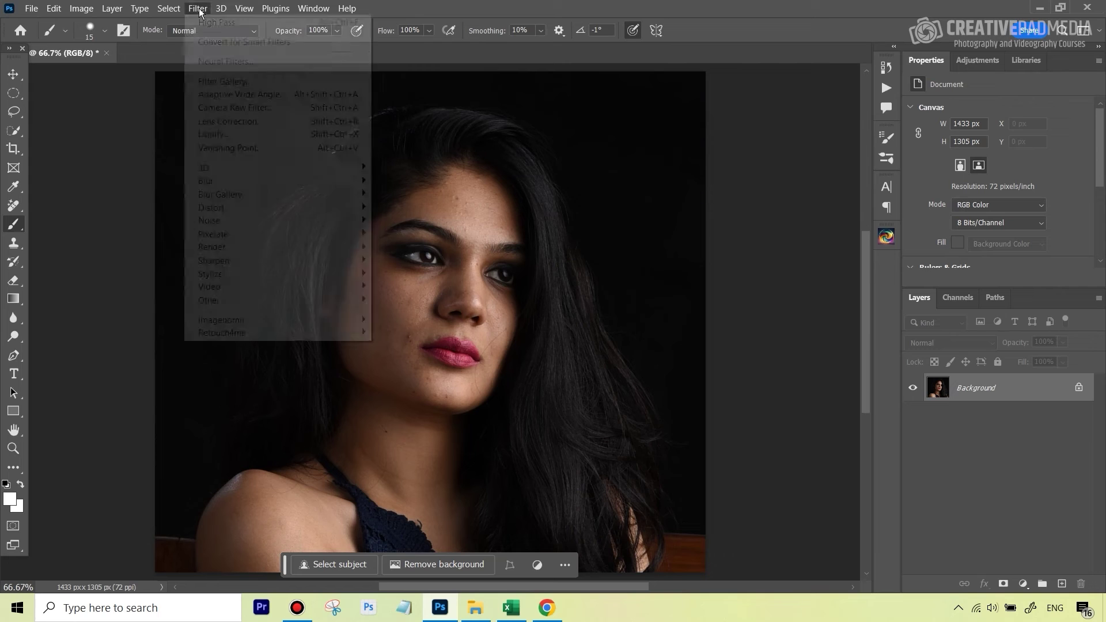
Run Filter > Imagenomic > Portraiture 4 on the portrait photo
{"action": "mouse_move", "coordinate": [248, 319]}
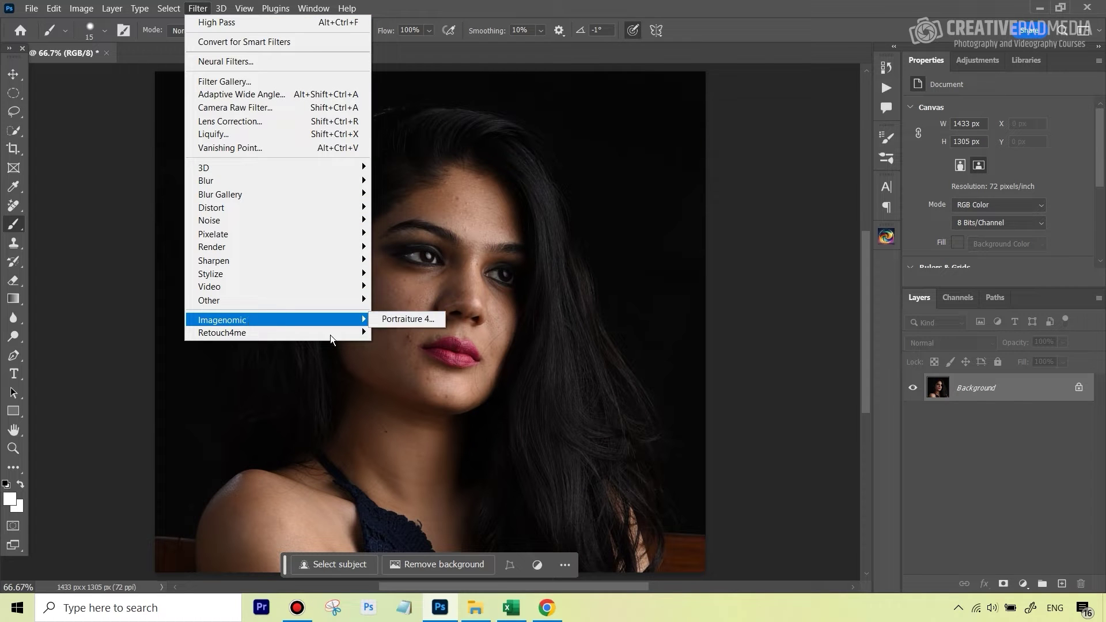
{"action": "left_click", "coordinate": [406, 320]}
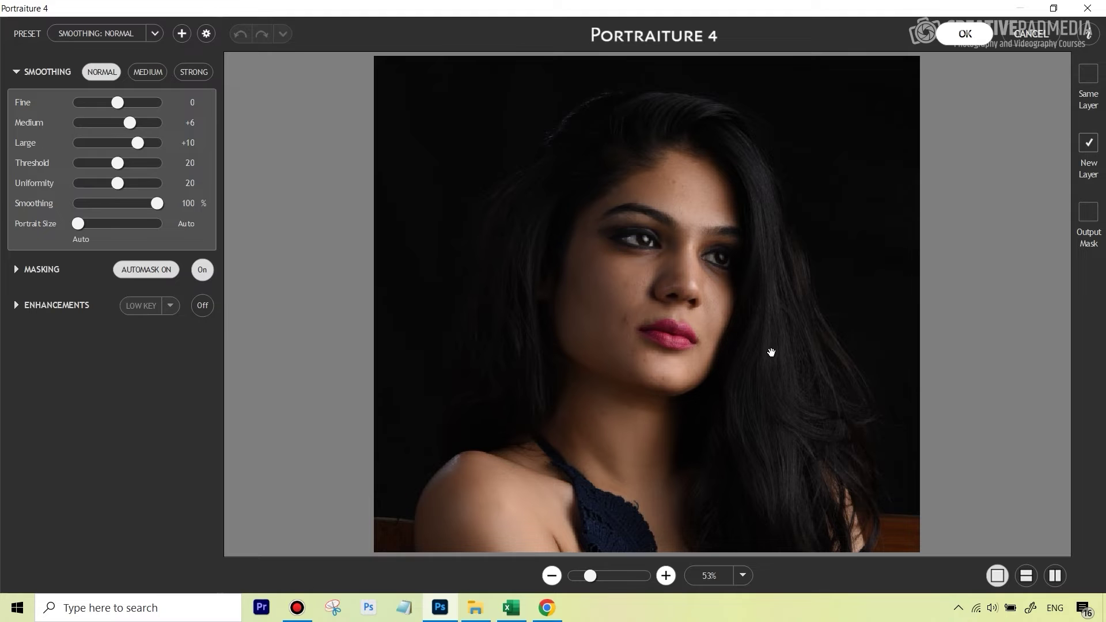
Zoom the Portraiture preview to about 109% and centre the face in view
{"action": "left_click_drag", "start_coordinate": [590, 577], "coordinate": [610, 576]}
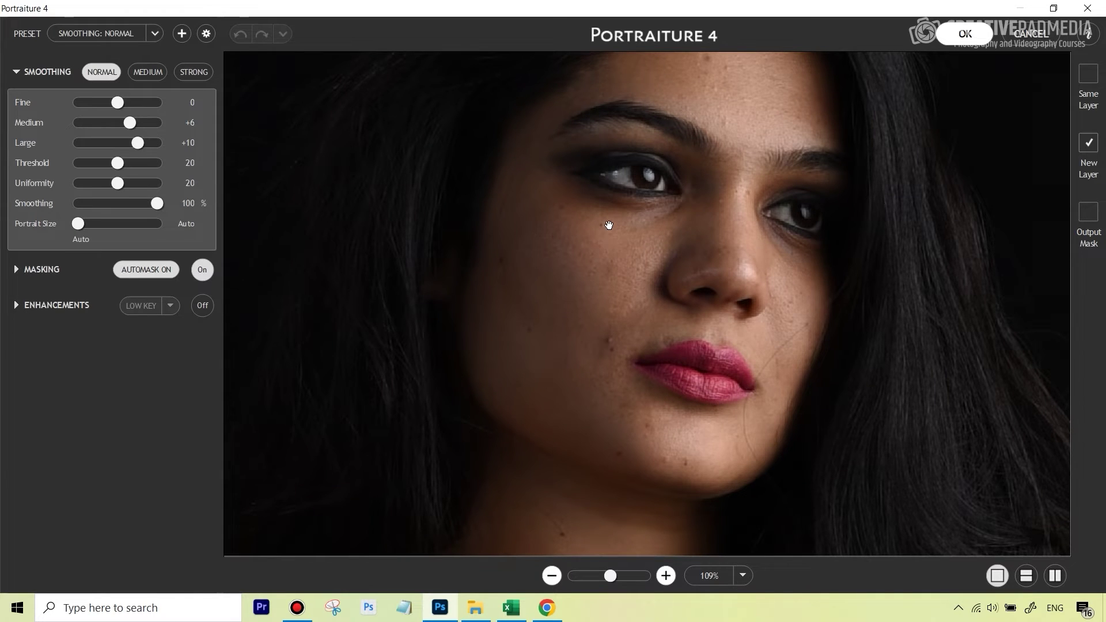
{"action": "left_click_drag", "start_coordinate": [610, 225], "coordinate": [662, 249]}
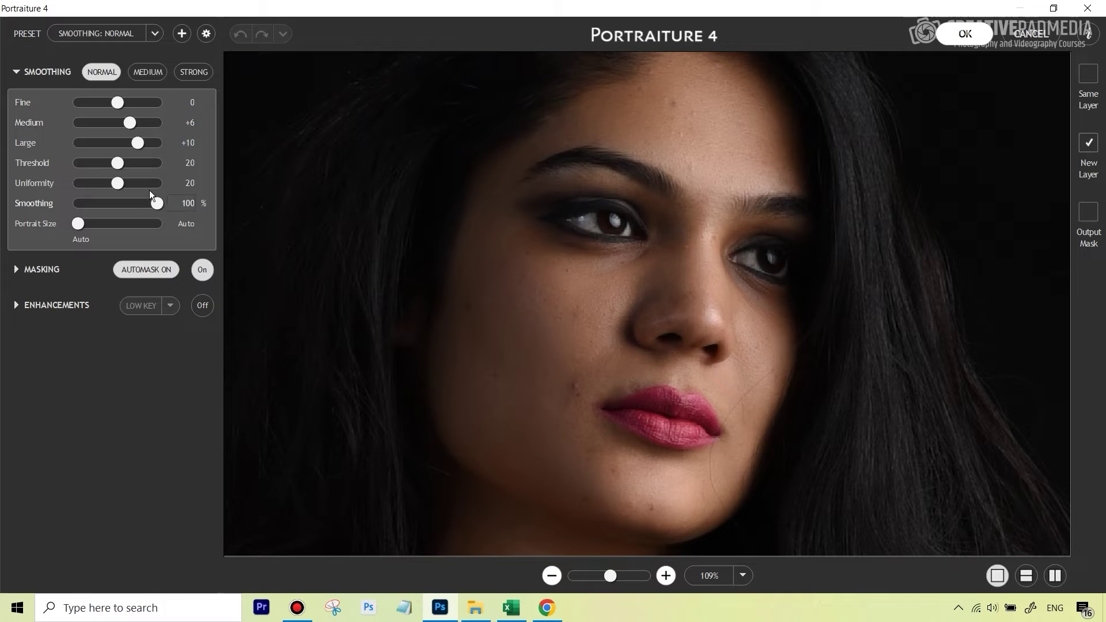
Switch the smoothing preset to Strong (Fine +10, Medium +20, Large +20, Threshold 40)
{"action": "left_click", "coordinate": [157, 73]}
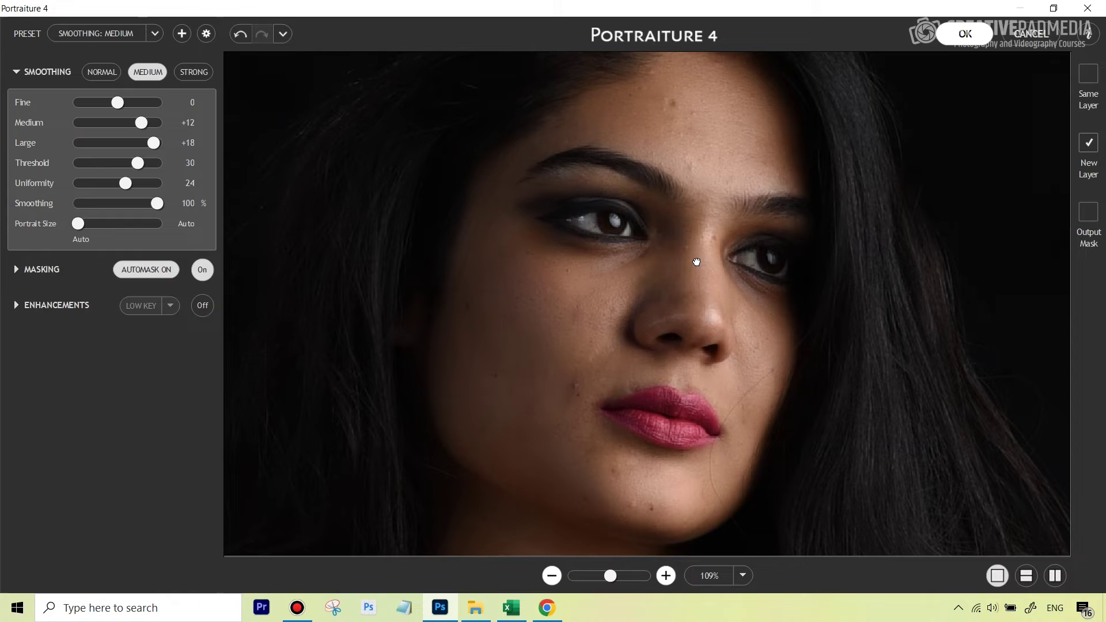
{"action": "left_click", "coordinate": [205, 73]}
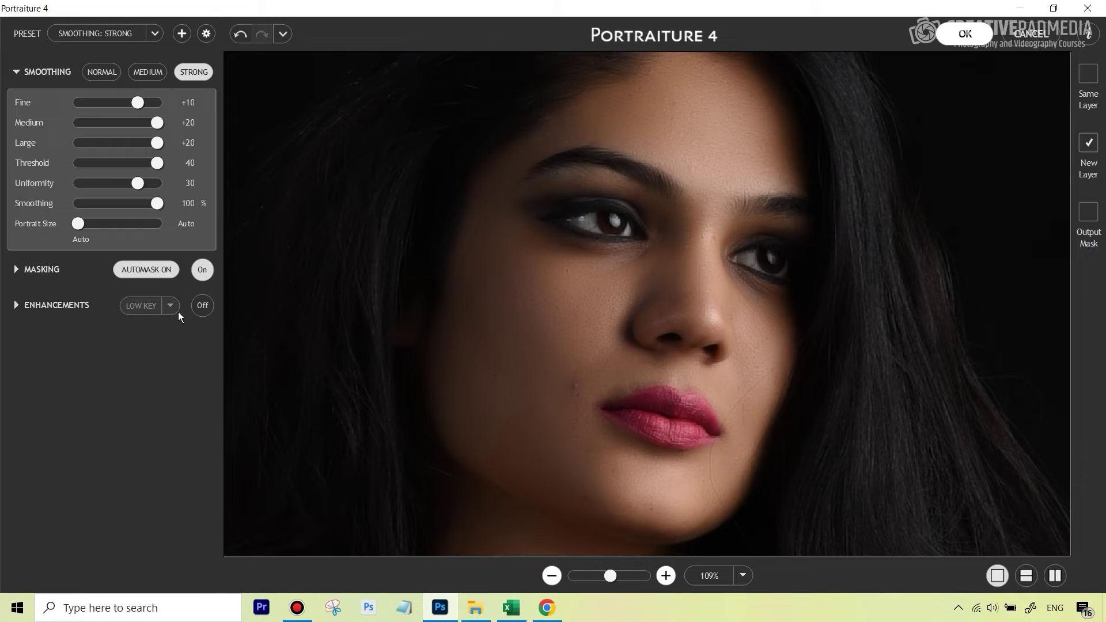
{"action": "left_click", "coordinate": [202, 306]}
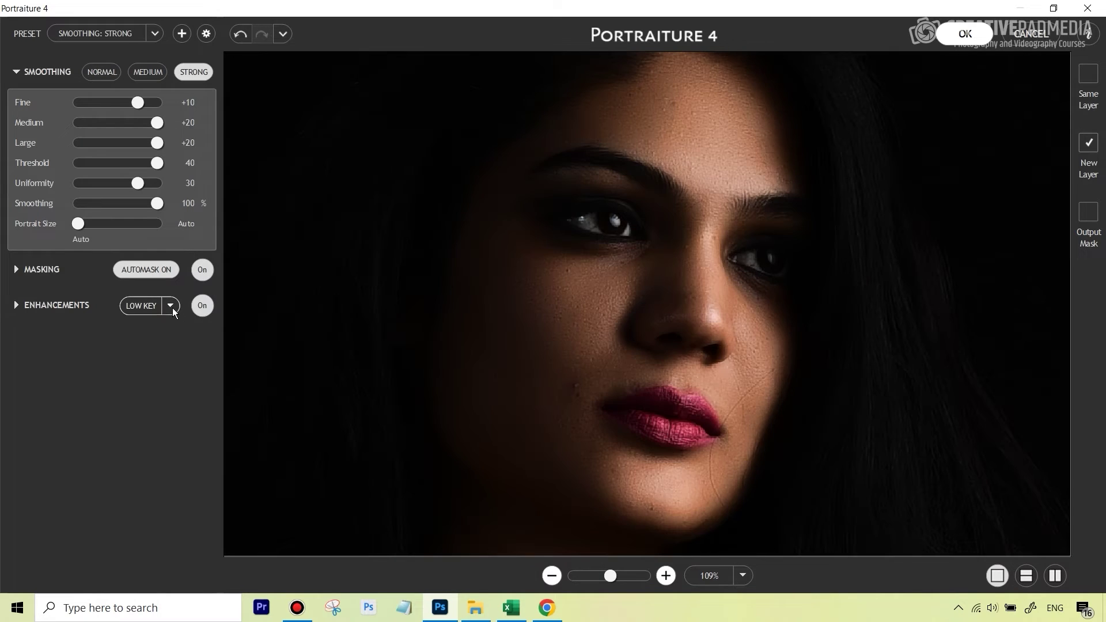
{"action": "left_click", "coordinate": [171, 308]}
{"action": "left_click", "coordinate": [153, 338]}
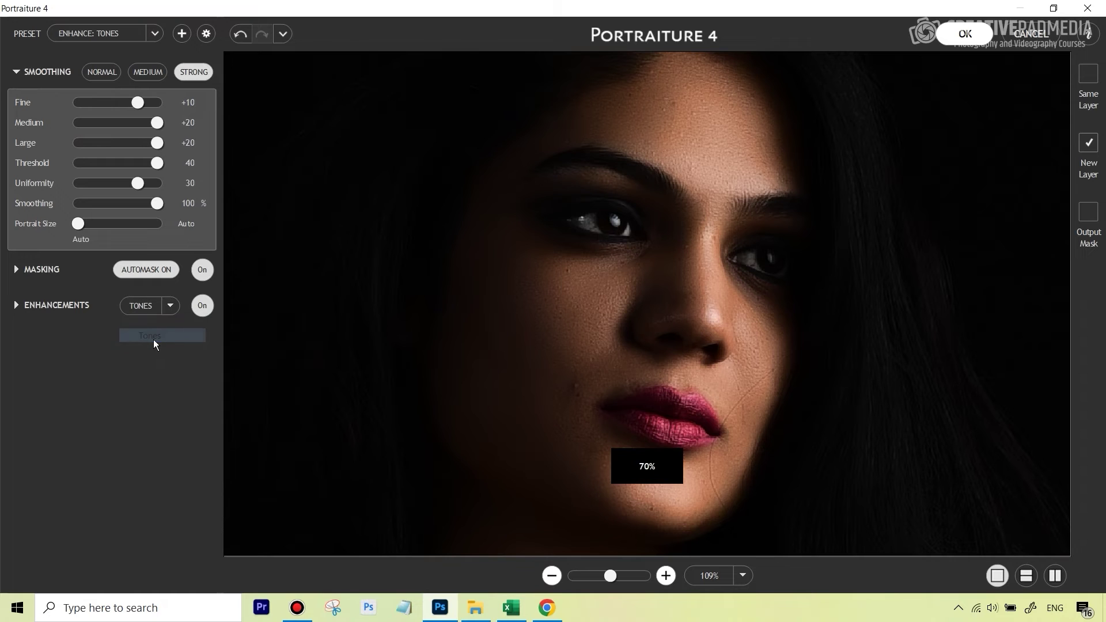
{"action": "left_click", "coordinate": [157, 311]}
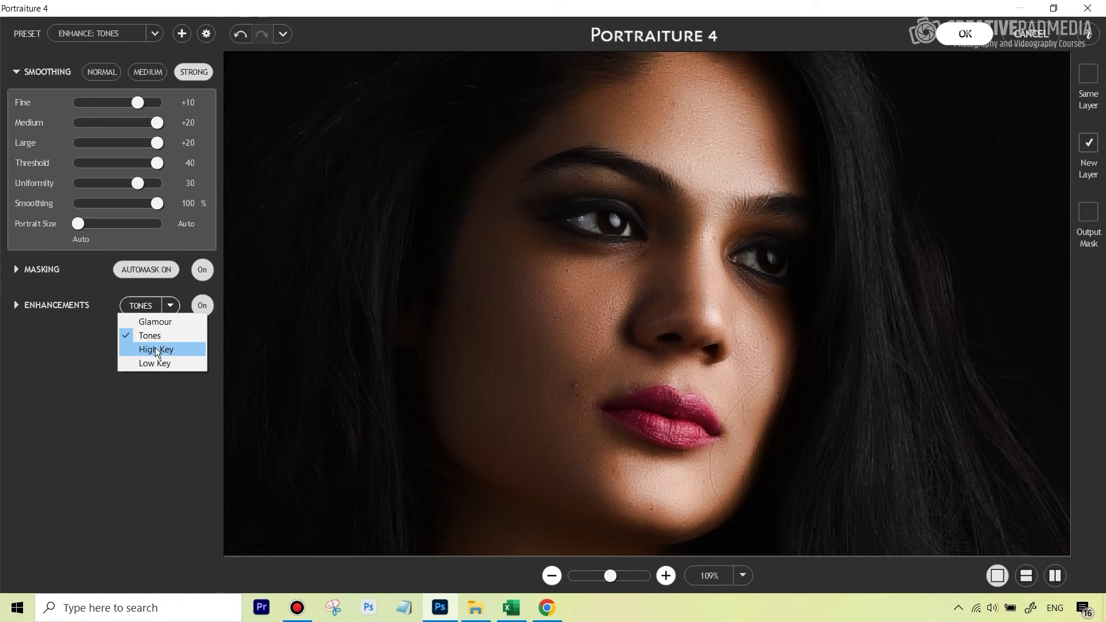
{"action": "left_click", "coordinate": [203, 305]}
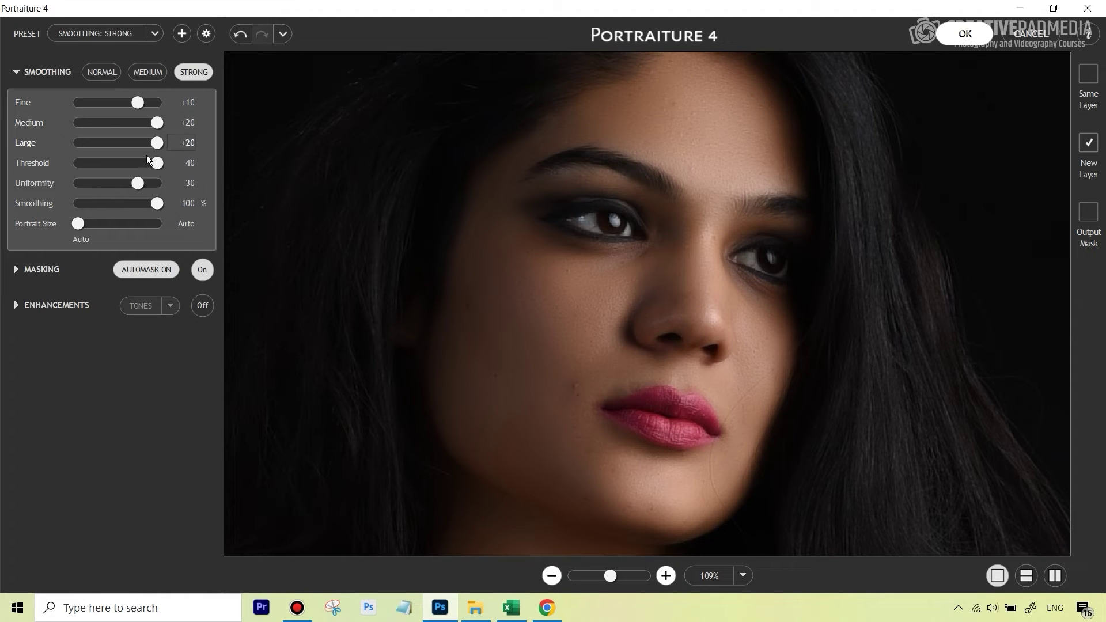
Cancel out of Preset Manager and Save Settings, then apply the smoothing to a new layer
{"action": "left_click", "coordinate": [206, 33]}
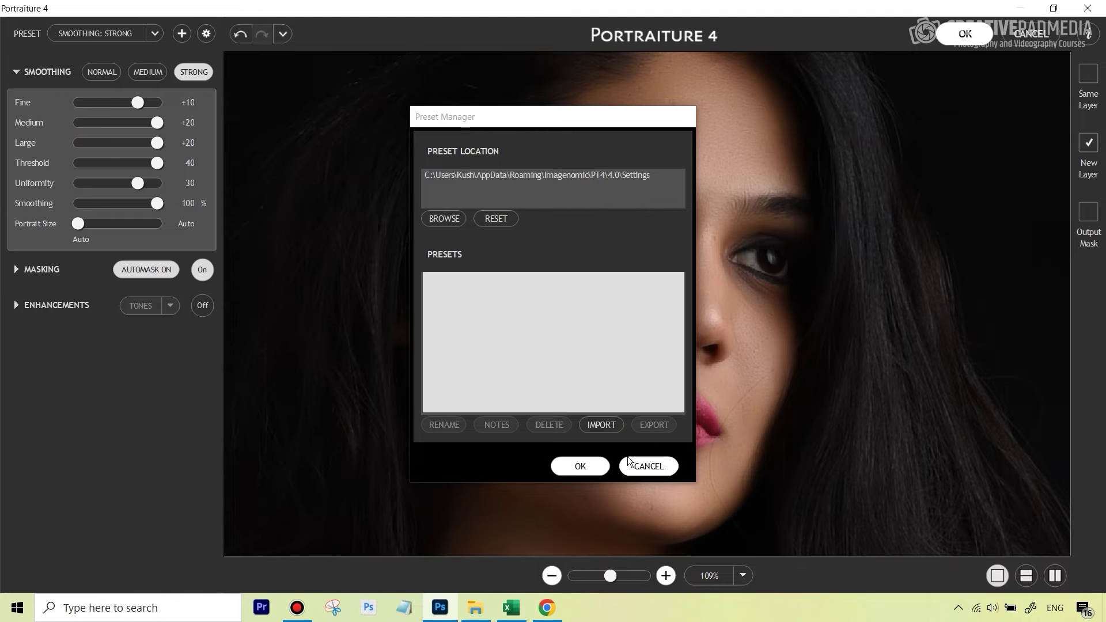
{"action": "left_click", "coordinate": [639, 466]}
{"action": "left_click", "coordinate": [182, 34]}
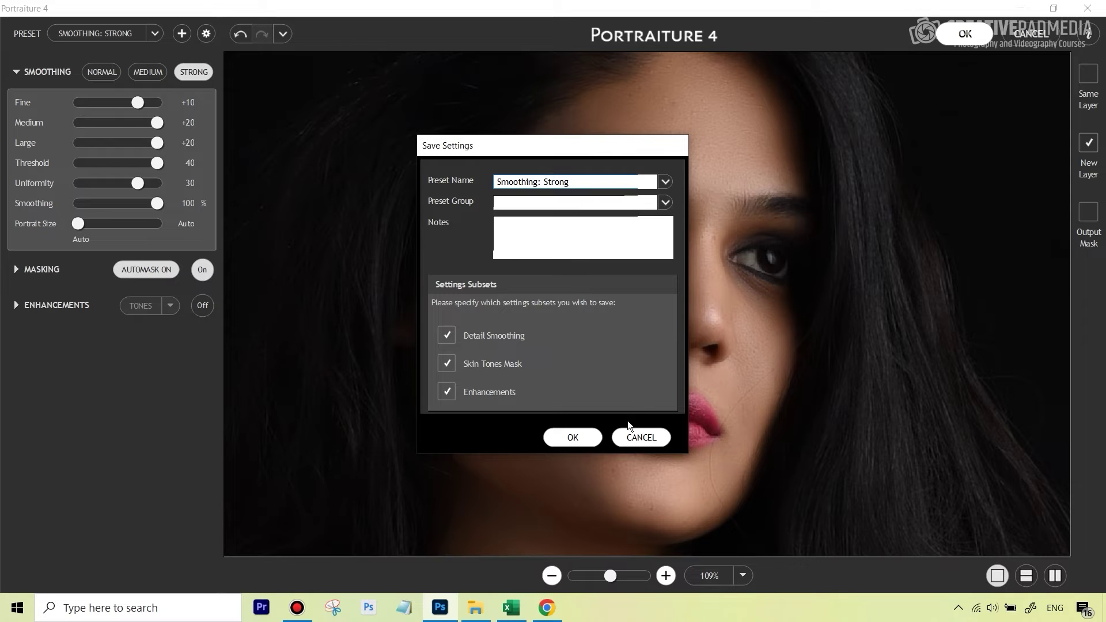
{"action": "left_click", "coordinate": [637, 438]}
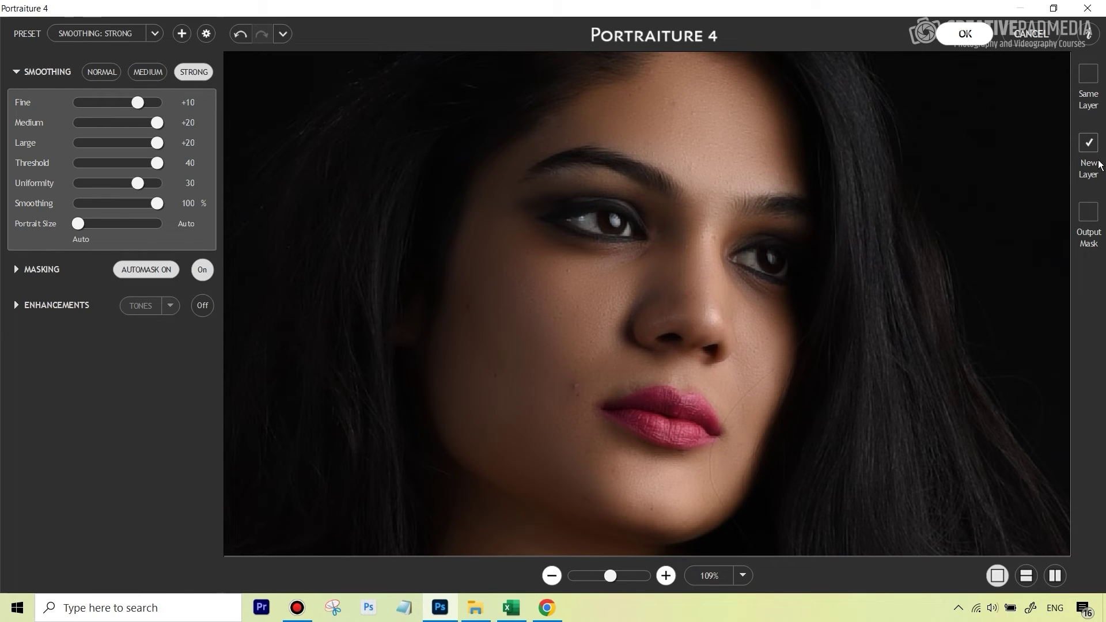
{"action": "left_click", "coordinate": [964, 32]}
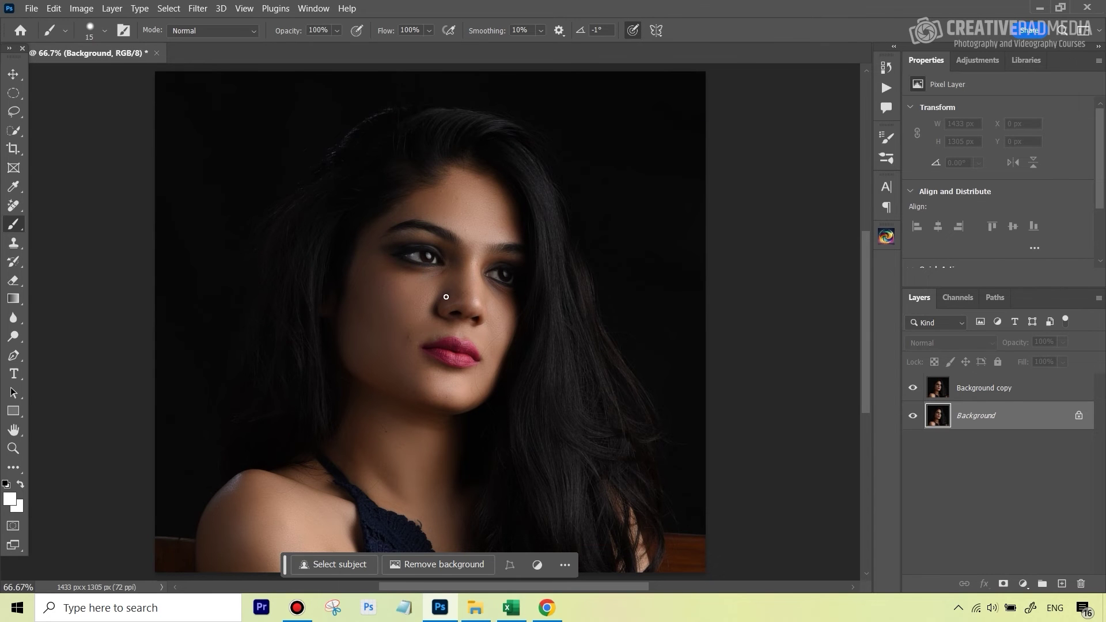
Zoom in on the face and toggle the Background copy layer to compare with the original
{"action": "key", "text": "z"}
{"action": "mouse_move", "coordinate": [446, 297]}
{"action": "left_mouse_down"}
{"action": "mouse_move", "coordinate": [518, 296]}
{"action": "mouse_move", "coordinate": [484, 297]}
{"action": "left_mouse_up"}
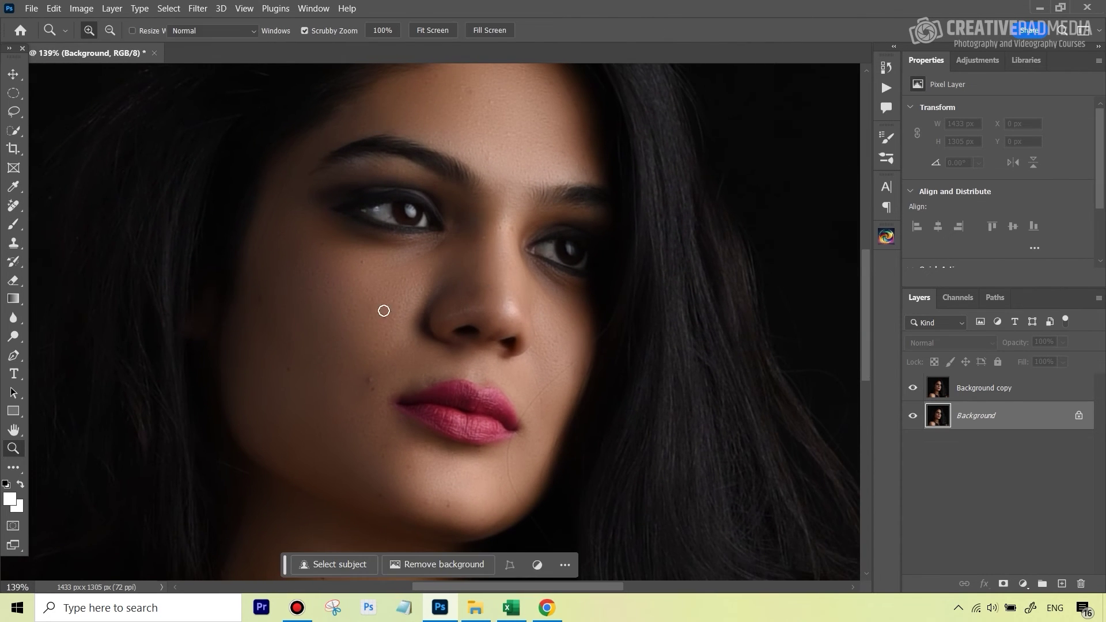
{"action": "key", "text": "b"}
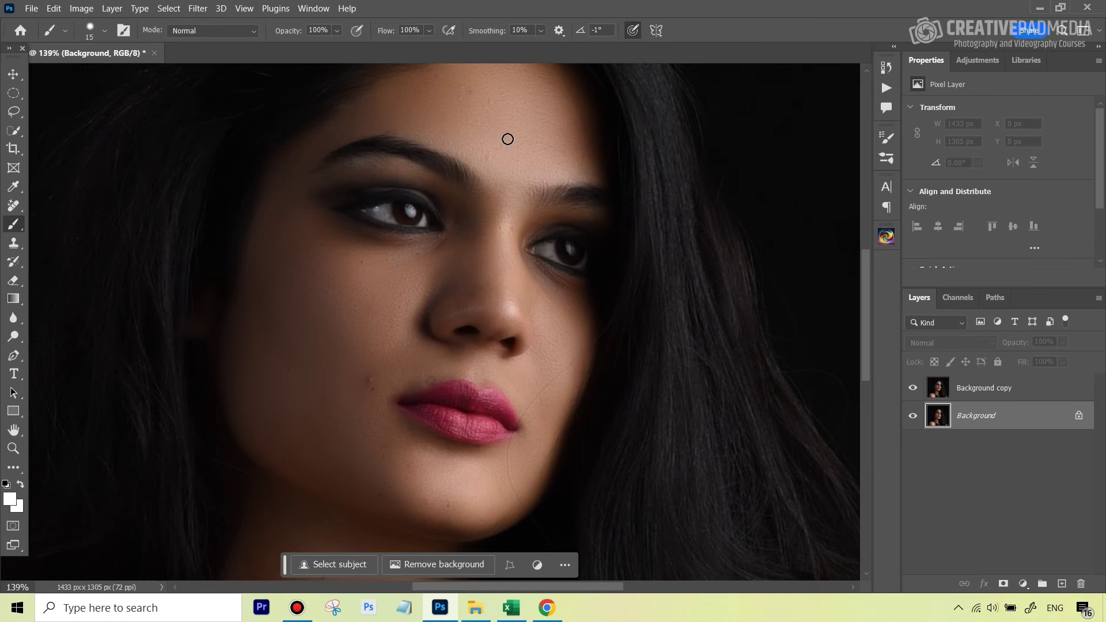
{"action": "left_click", "coordinate": [915, 390]}
{"action": "left_click", "coordinate": [915, 390]}
{"action": "left_click", "coordinate": [915, 390]}
{"action": "left_click", "coordinate": [915, 391]}
{"action": "left_click", "coordinate": [914, 390]}
{"action": "left_click", "coordinate": [915, 390]}
{"action": "left_click", "coordinate": [915, 390]}
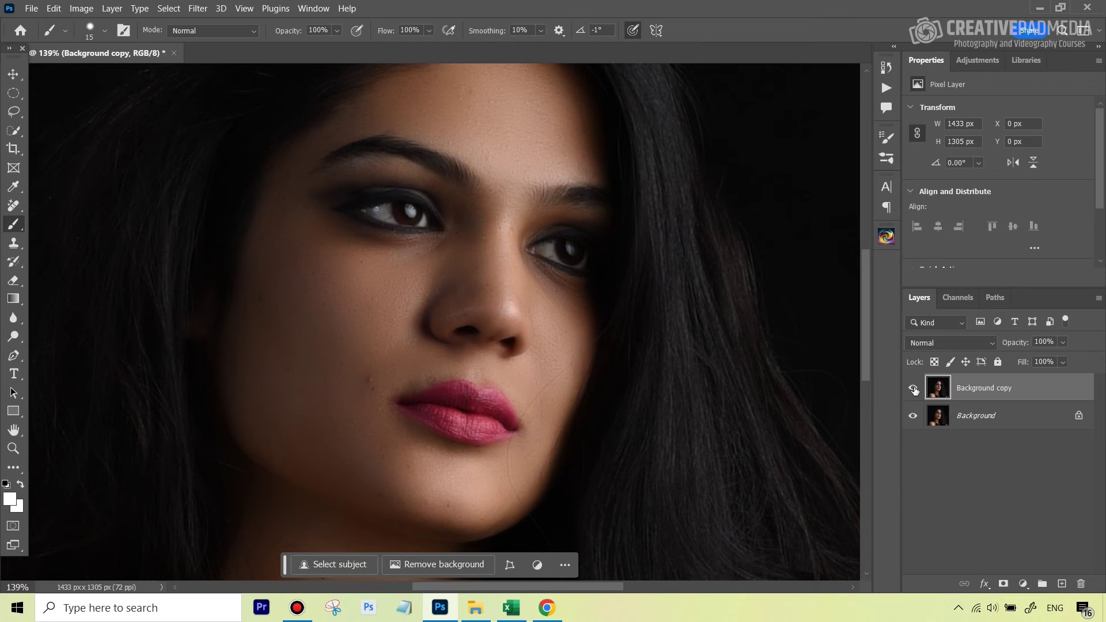
{"action": "left_click", "coordinate": [914, 390]}
{"action": "left_click", "coordinate": [915, 390]}
Hide and reshow the smoothed layer to check blemishes, then set its opacity to 65%
{"action": "left_click", "coordinate": [914, 388]}
{"action": "left_click", "coordinate": [915, 389]}
{"action": "left_click", "coordinate": [914, 389]}
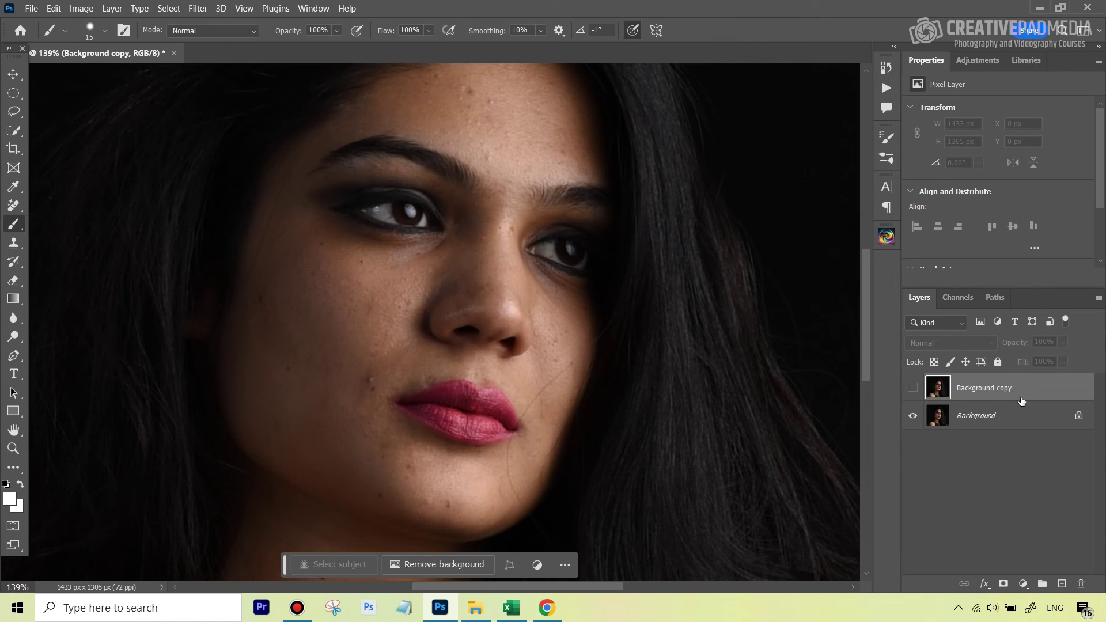
{"action": "left_click", "coordinate": [913, 388]}
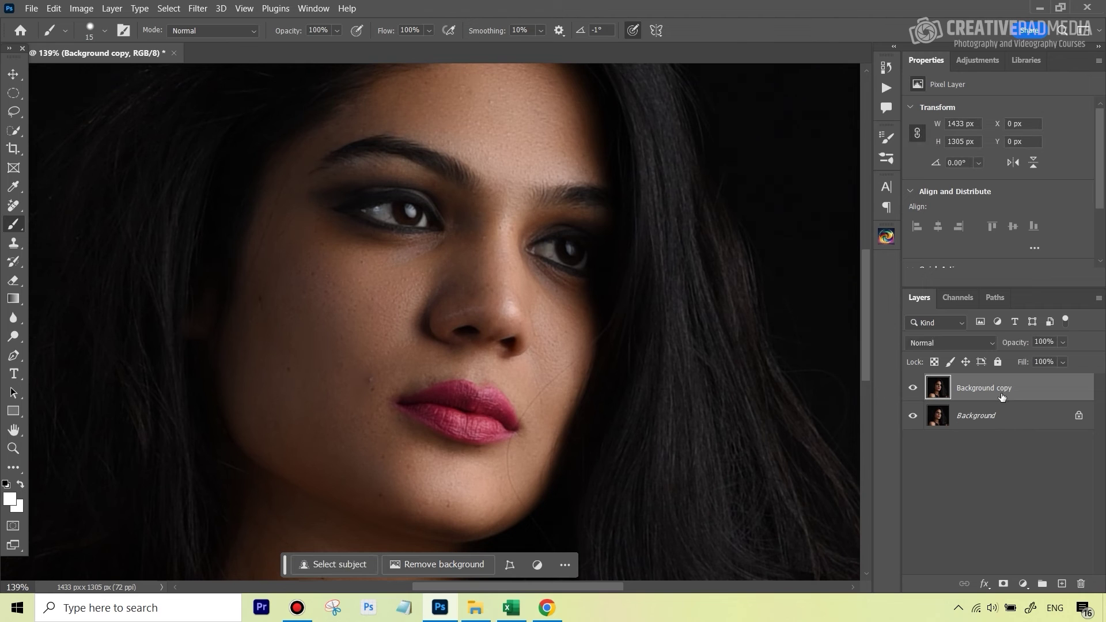
{"action": "left_click", "coordinate": [1064, 344]}
{"action": "left_click", "coordinate": [915, 388]}
{"action": "left_click", "coordinate": [914, 388]}
{"action": "key", "text": "z"}
{"action": "left_click_drag", "start_coordinate": [522, 141], "coordinate": [458, 142]}
{"action": "key", "text": "b"}
{"action": "left_click", "coordinate": [915, 389]}
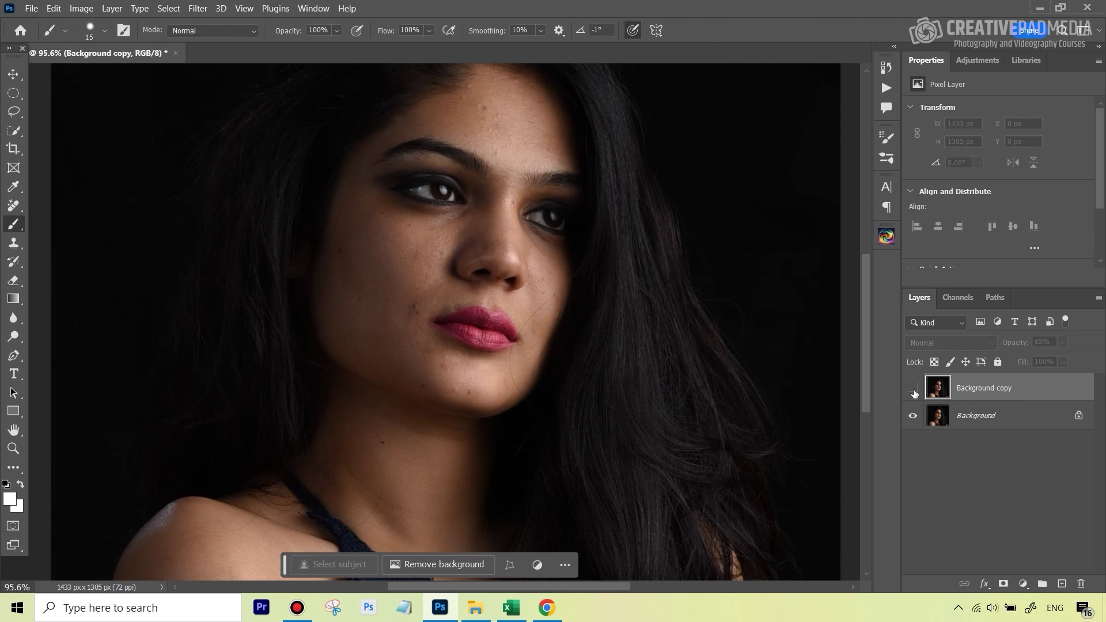
{"action": "left_click", "coordinate": [914, 392]}
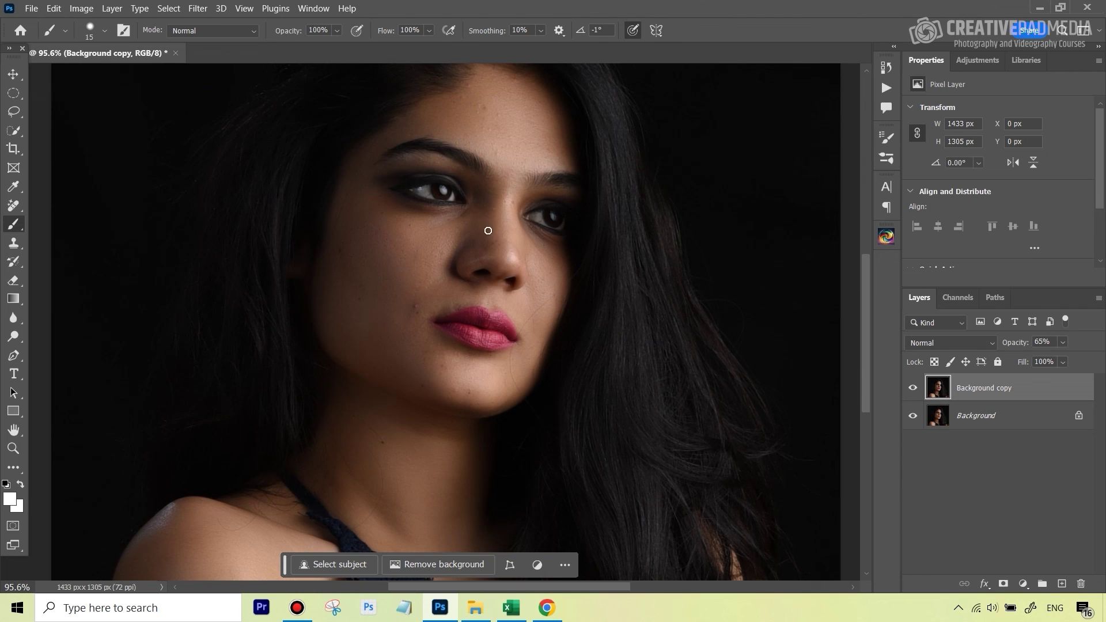
{"action": "left_click", "coordinate": [198, 8]}
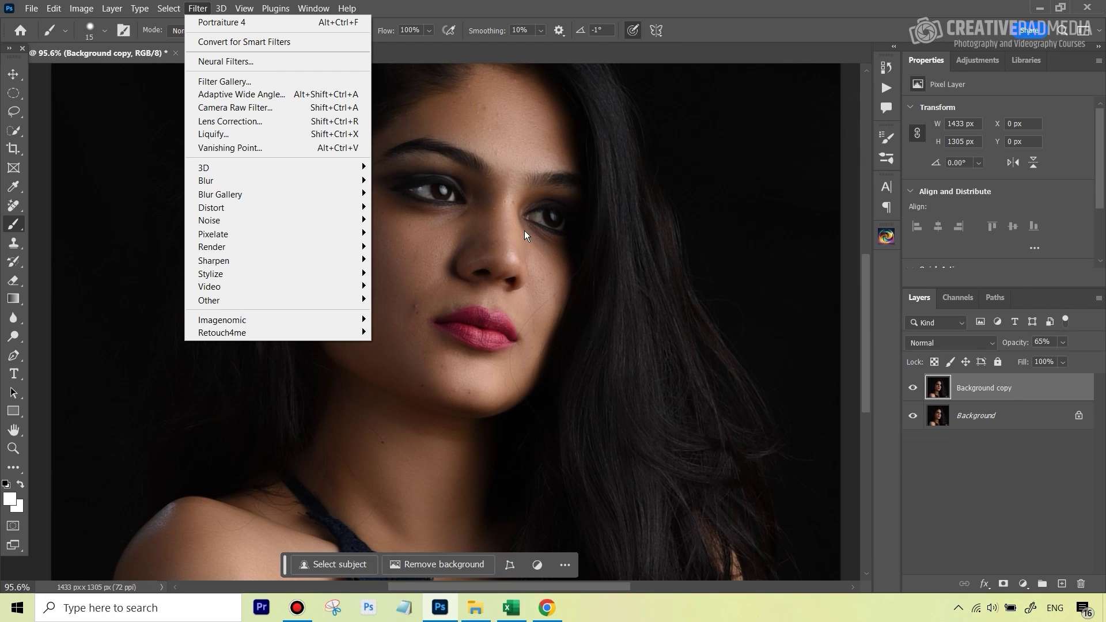
{"action": "left_click", "coordinate": [867, 306]}
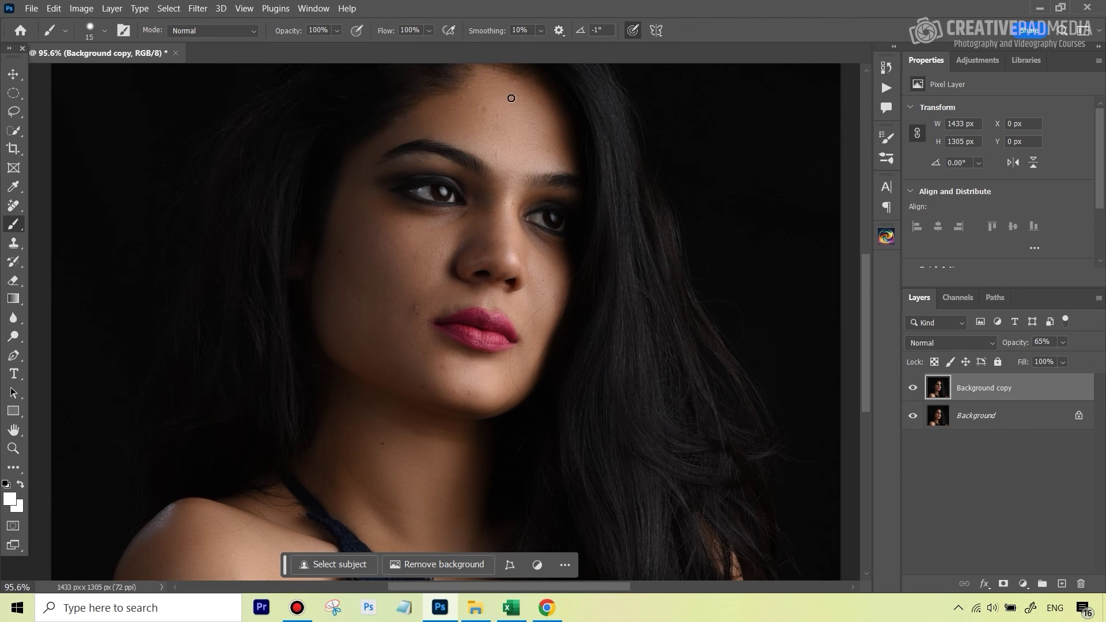